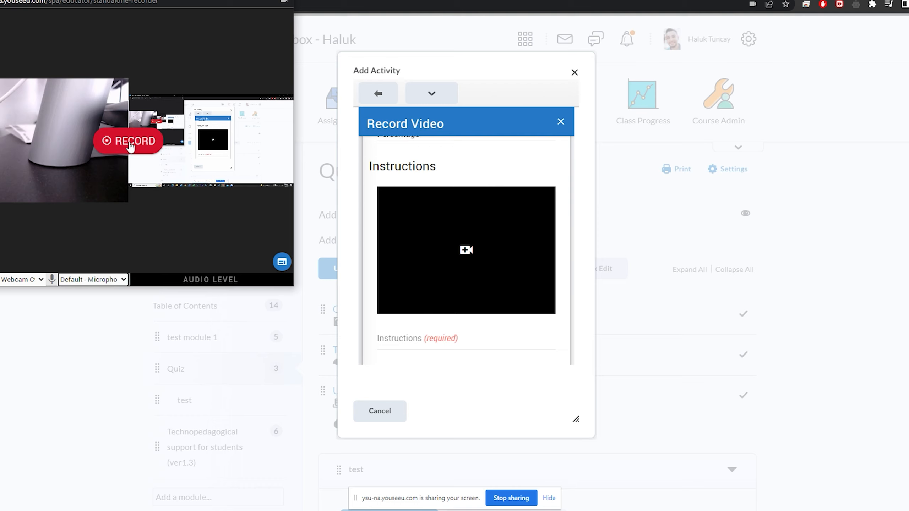
Record a short webcam and screen instruction video and save it to the assignment
{"action": "left_click", "coordinate": [131, 144]}
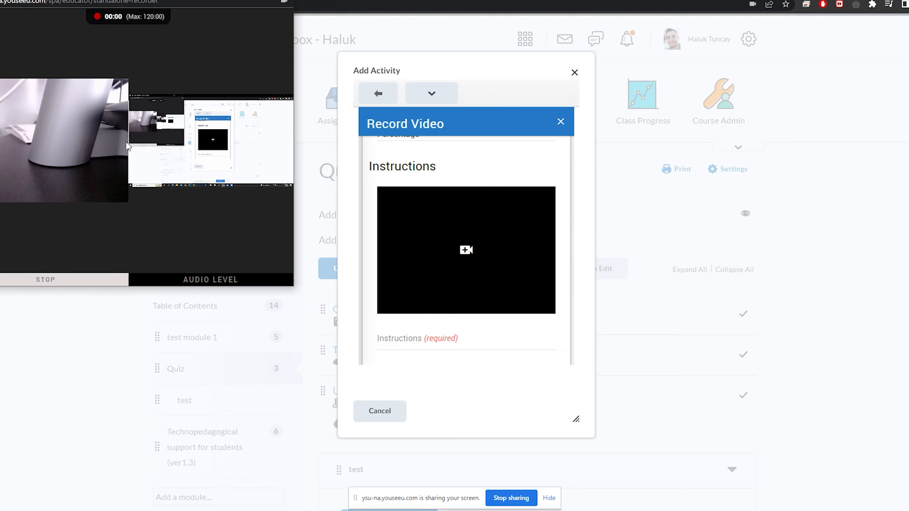
{"action": "left_click", "coordinate": [106, 282]}
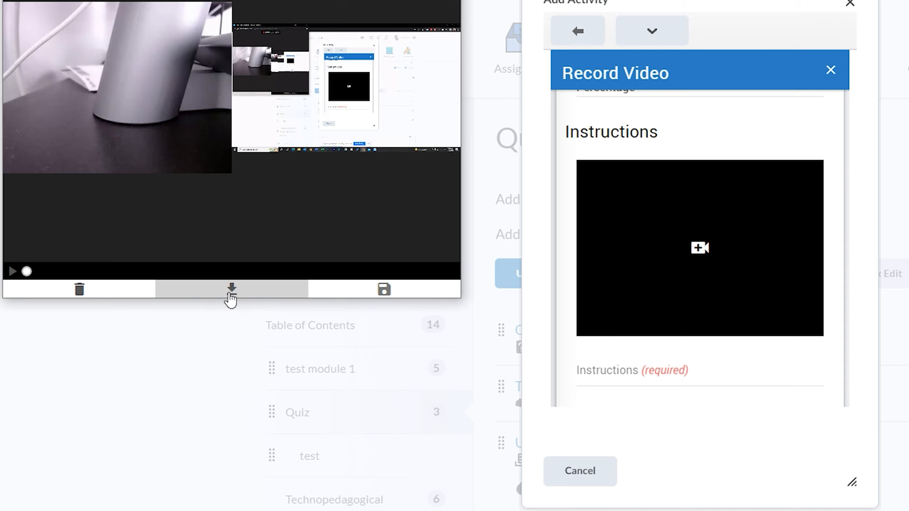
{"action": "left_click", "coordinate": [378, 296]}
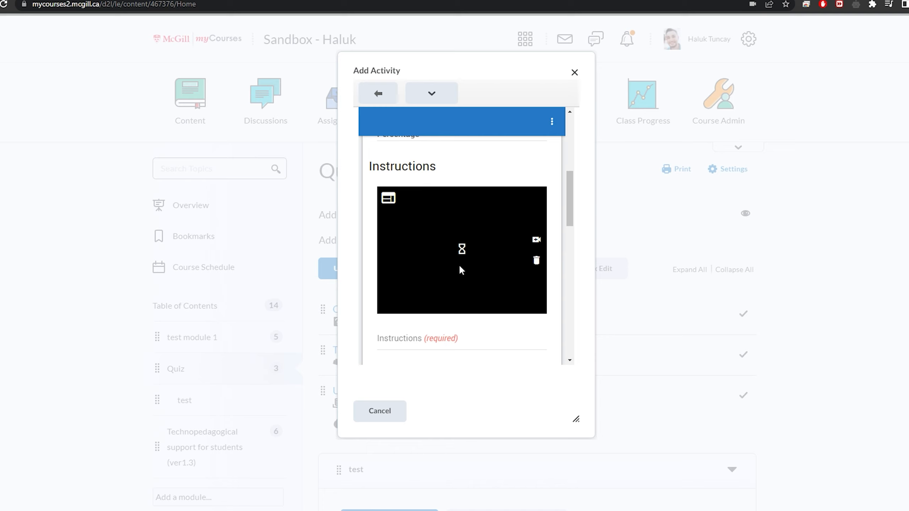
Enter "Please watch the video for instructions." as the assignment's required instructions text
{"action": "scroll", "coordinate": [479, 269], "scroll_direction": "down", "scroll_amount": 2}
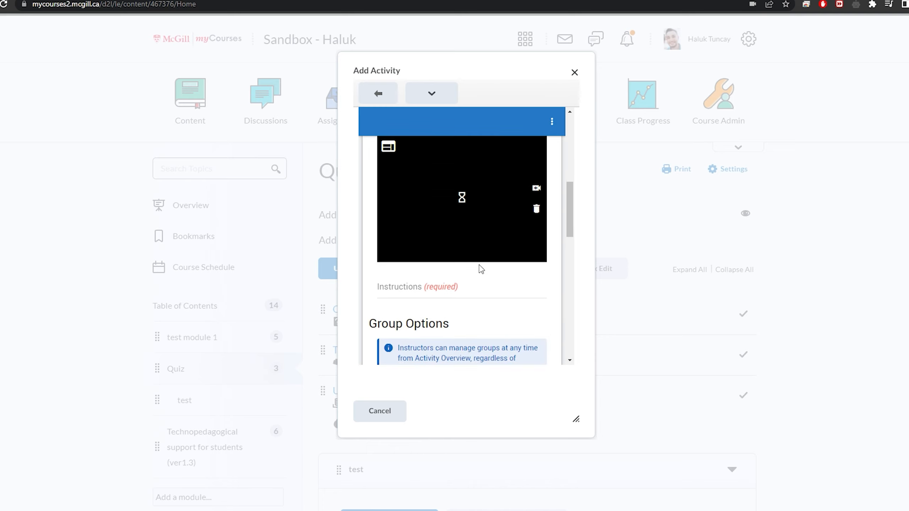
{"action": "left_click", "coordinate": [411, 293]}
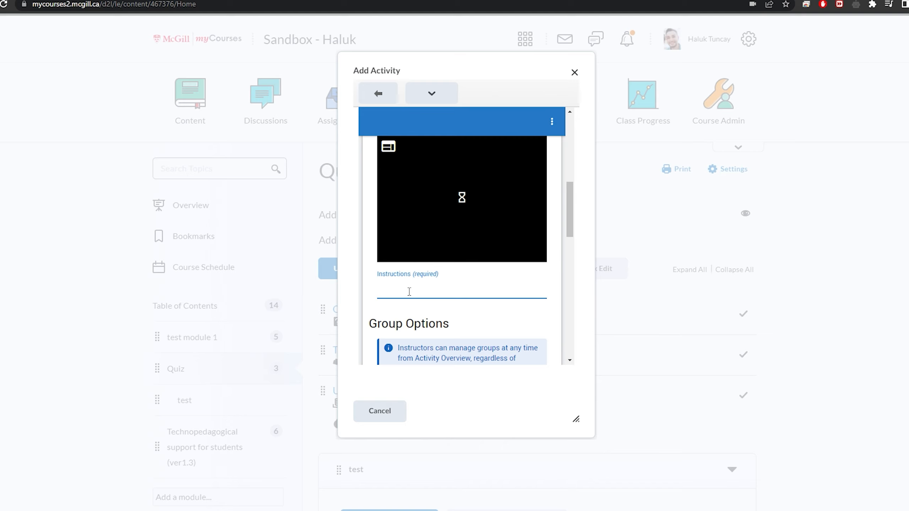
{"action": "type", "text": "Please watch the video for is"}
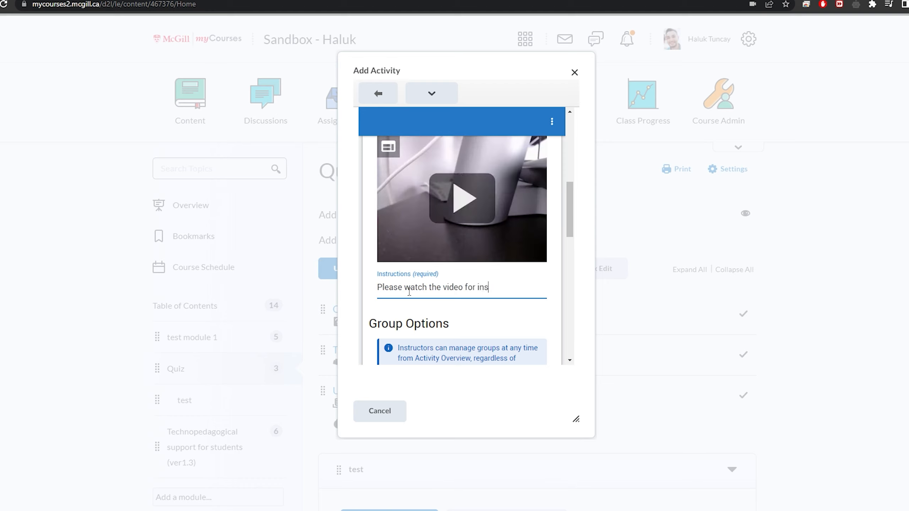
{"action": "type", "text": "structions."}
Set the group option to let learners choose their own group
{"action": "scroll", "coordinate": [539, 256], "scroll_direction": "down", "scroll_amount": 5}
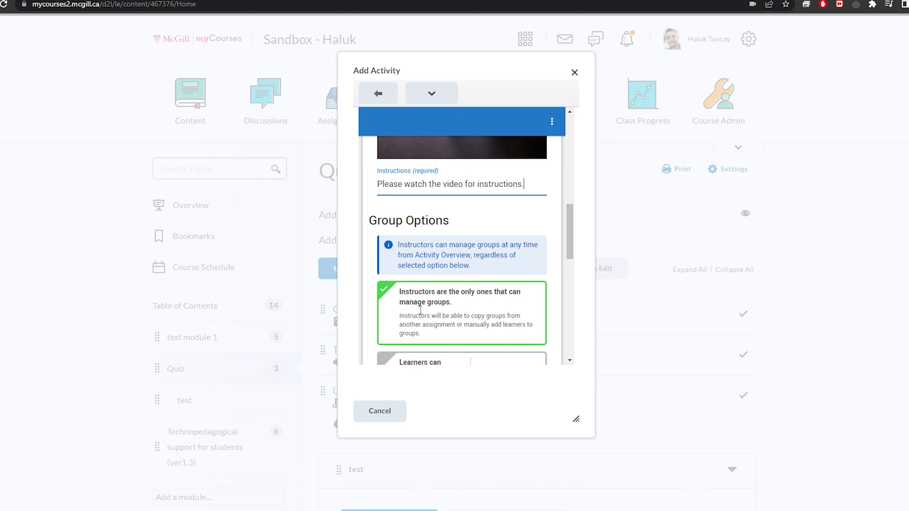
{"action": "scroll", "coordinate": [540, 257], "scroll_direction": "down", "scroll_amount": 2}
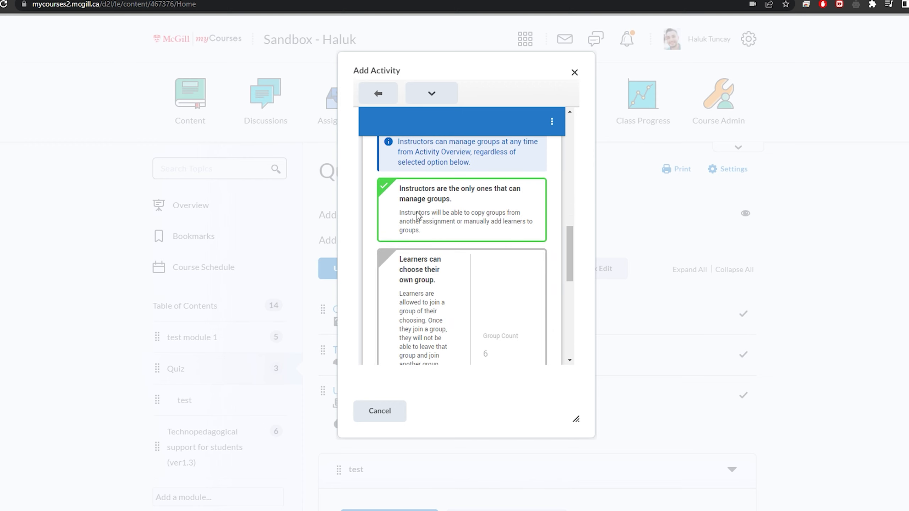
{"action": "scroll", "coordinate": [500, 212], "scroll_direction": "down", "scroll_amount": 1}
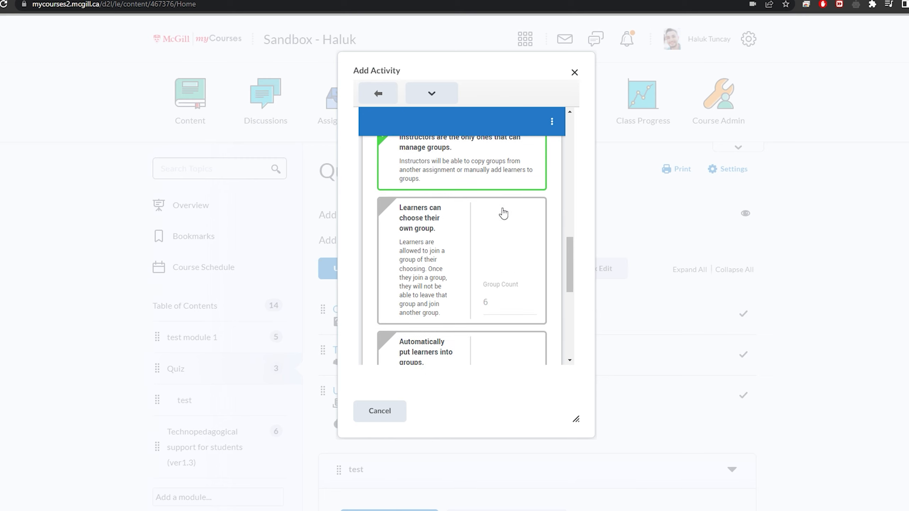
{"action": "left_click", "coordinate": [437, 268]}
{"action": "scroll", "coordinate": [438, 269], "scroll_direction": "down", "scroll_amount": 1}
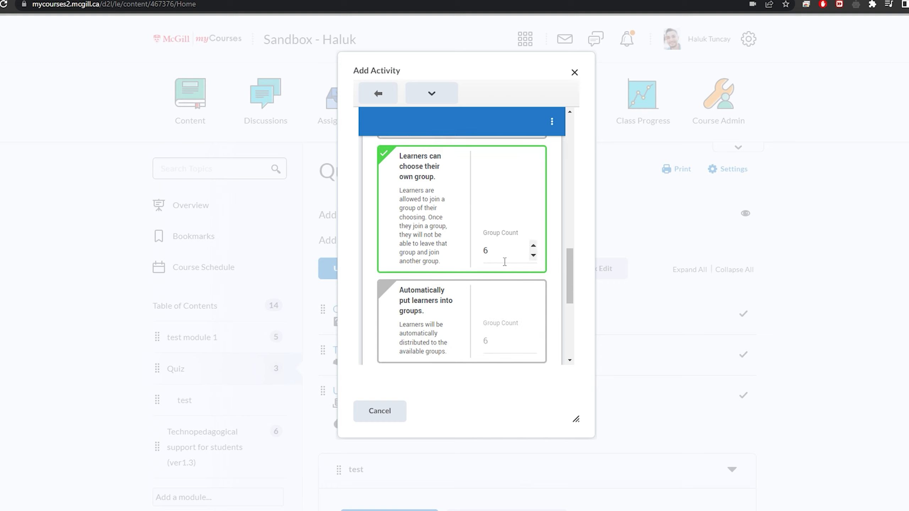
Set the group option to automatically put learners into groups, with a group count of 2
{"action": "scroll", "coordinate": [505, 259], "scroll_direction": "down", "scroll_amount": 1}
{"action": "left_click", "coordinate": [446, 258]}
{"action": "scroll", "coordinate": [450, 263], "scroll_direction": "down", "scroll_amount": 1}
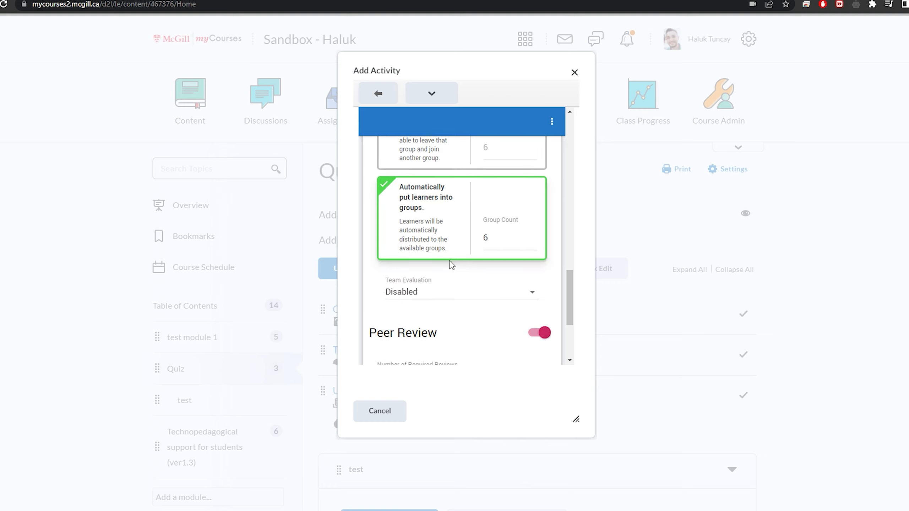
{"action": "left_click", "coordinate": [533, 243]}
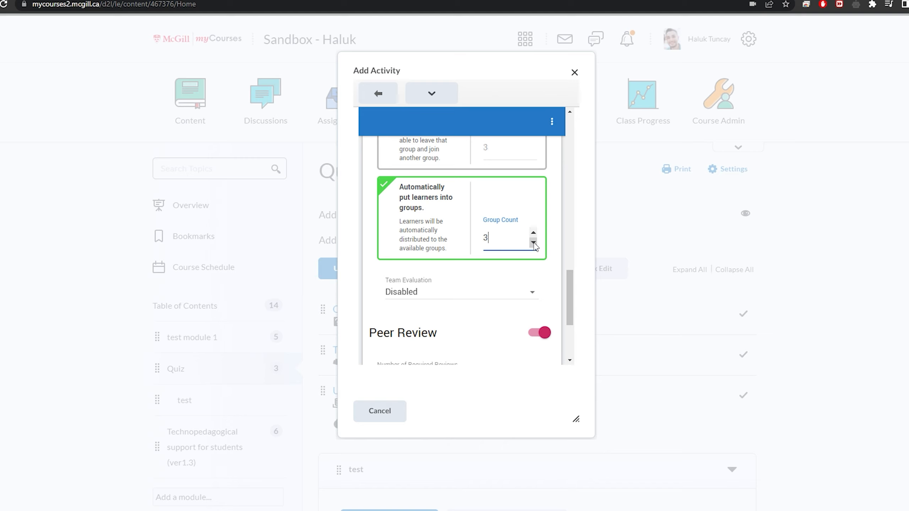
{"action": "left_click", "coordinate": [533, 243]}
Review the Team Evaluation choices and keep the setting on Disabled
{"action": "scroll", "coordinate": [536, 284], "scroll_direction": "down", "scroll_amount": 1}
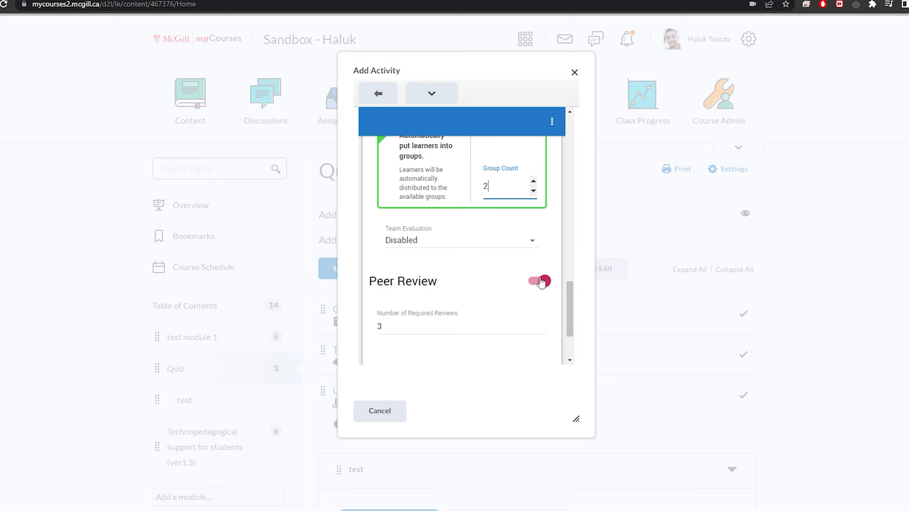
{"action": "left_click", "coordinate": [538, 247]}
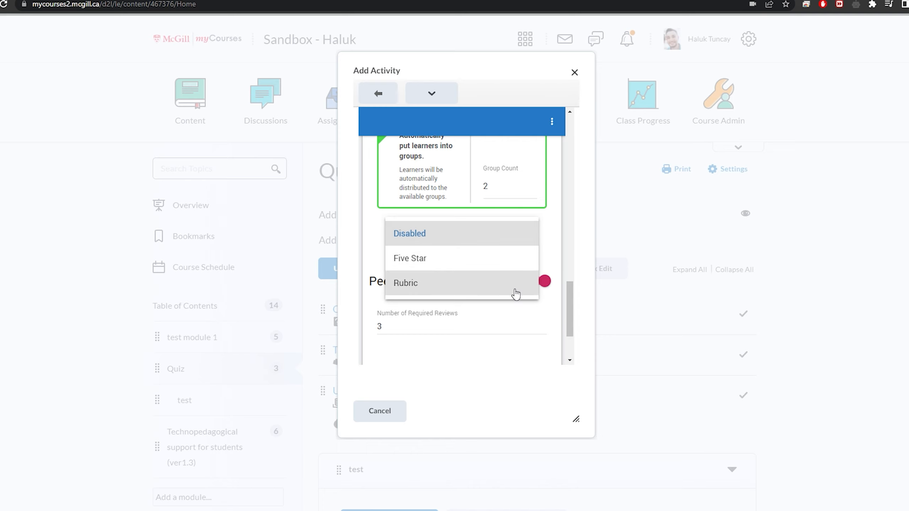
{"action": "left_click", "coordinate": [513, 242]}
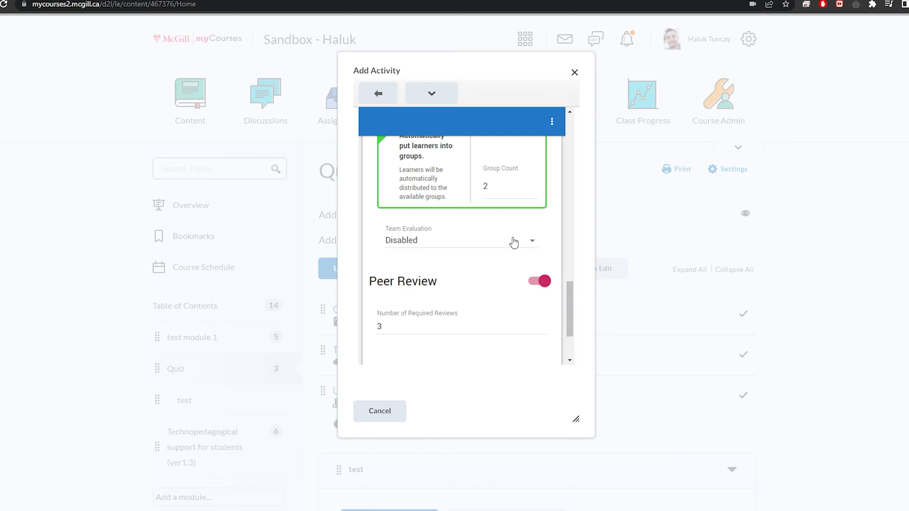
Switch the group option back to learners choosing their own group
{"action": "scroll", "coordinate": [495, 281], "scroll_direction": "up", "scroll_amount": 1}
{"action": "scroll", "coordinate": [493, 282], "scroll_direction": "up", "scroll_amount": 1}
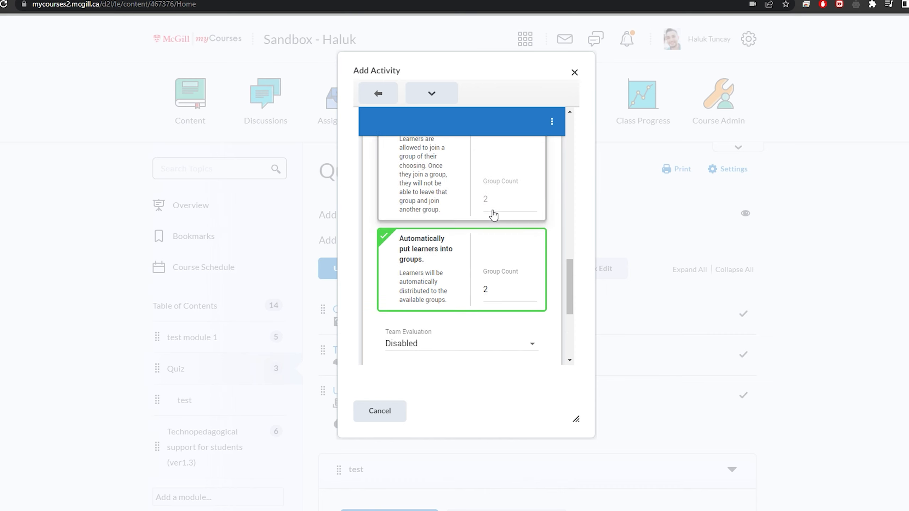
{"action": "left_click", "coordinate": [438, 205]}
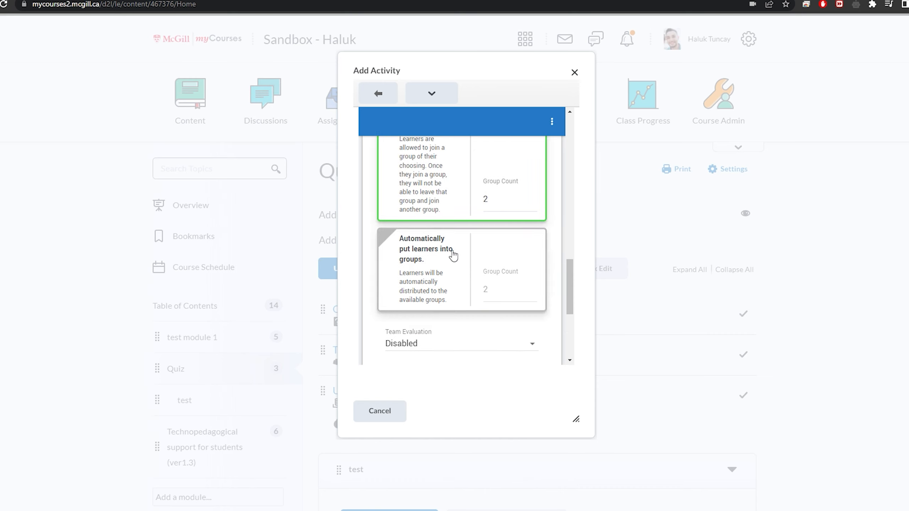
Check the peer review settings and make instructors the only ones that can manage groups
{"action": "scroll", "coordinate": [451, 254], "scroll_direction": "down", "scroll_amount": 4}
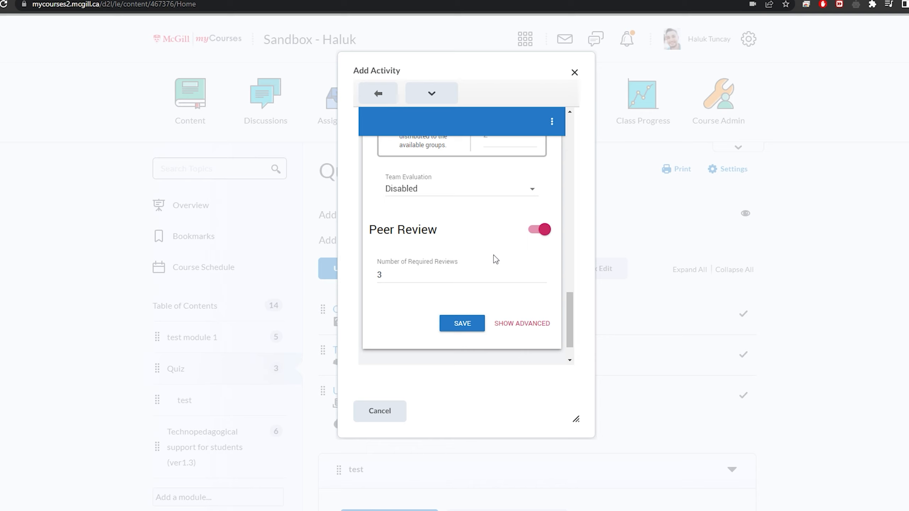
{"action": "scroll", "coordinate": [479, 231], "scroll_direction": "down", "scroll_amount": 1}
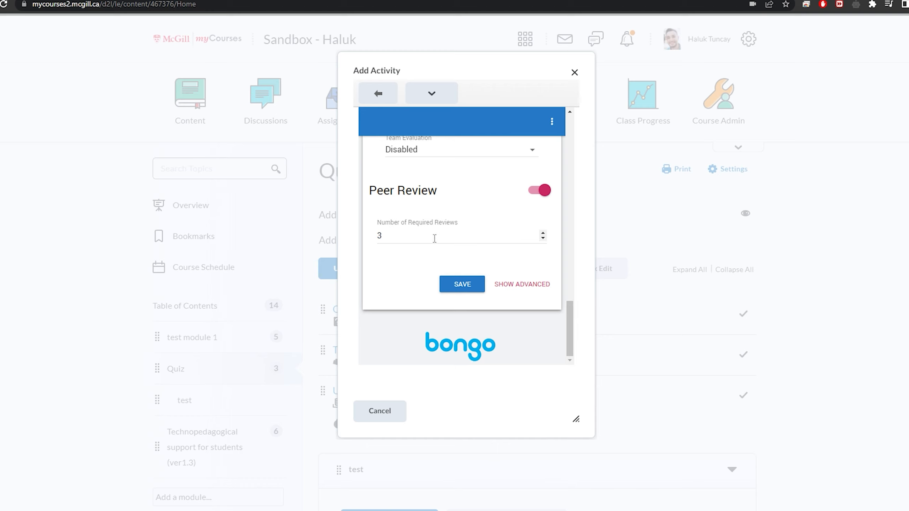
{"action": "scroll", "coordinate": [434, 238], "scroll_direction": "up", "scroll_amount": 3}
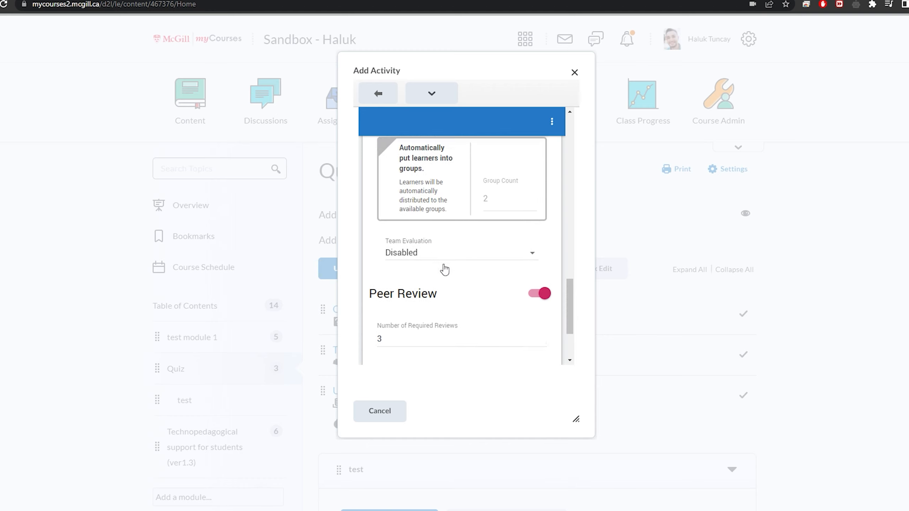
{"action": "scroll", "coordinate": [444, 271], "scroll_direction": "down", "scroll_amount": 3}
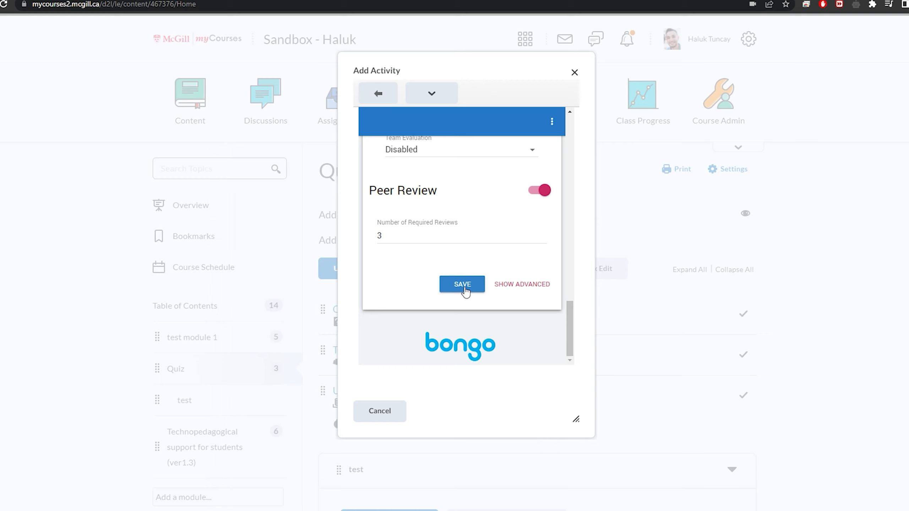
{"action": "scroll", "coordinate": [465, 291], "scroll_direction": "up", "scroll_amount": 10}
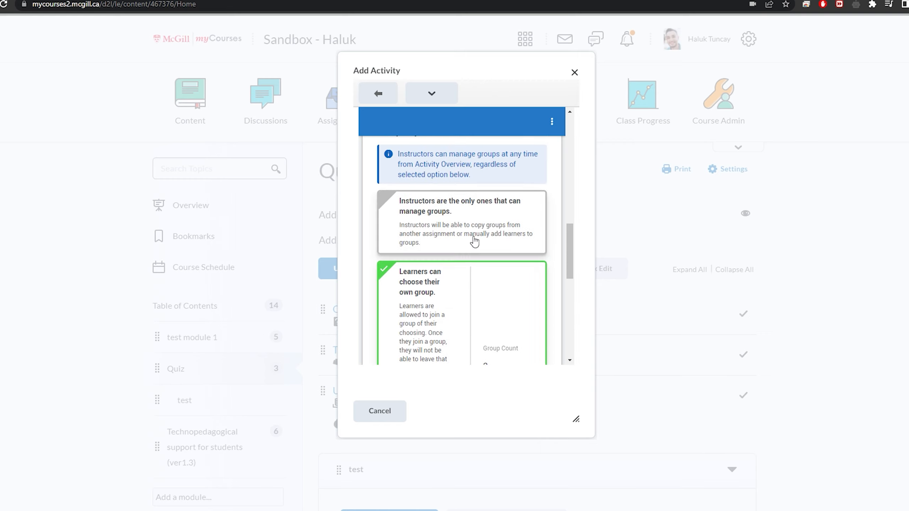
{"action": "left_click", "coordinate": [474, 240]}
Save the new group assignment with its current settings
{"action": "scroll", "coordinate": [478, 246], "scroll_direction": "down", "scroll_amount": 5}
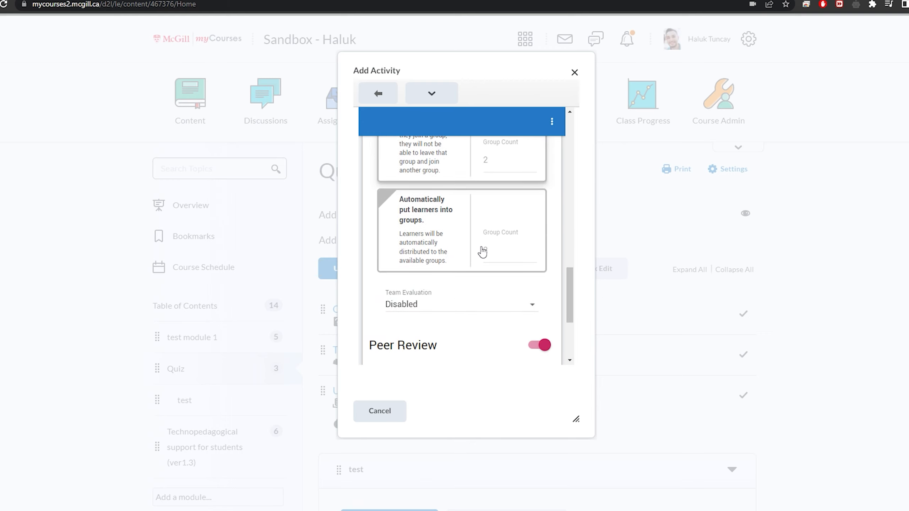
{"action": "scroll", "coordinate": [480, 249], "scroll_direction": "down", "scroll_amount": 4}
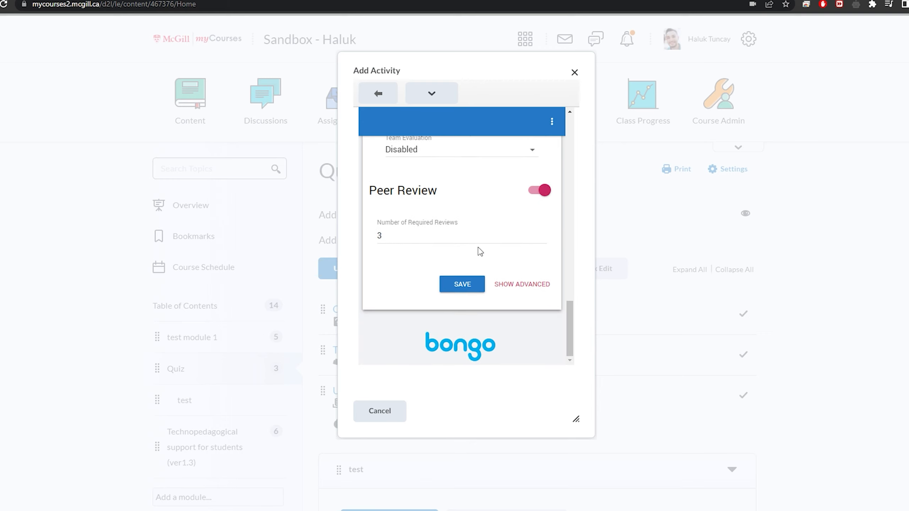
{"action": "left_click", "coordinate": [476, 287]}
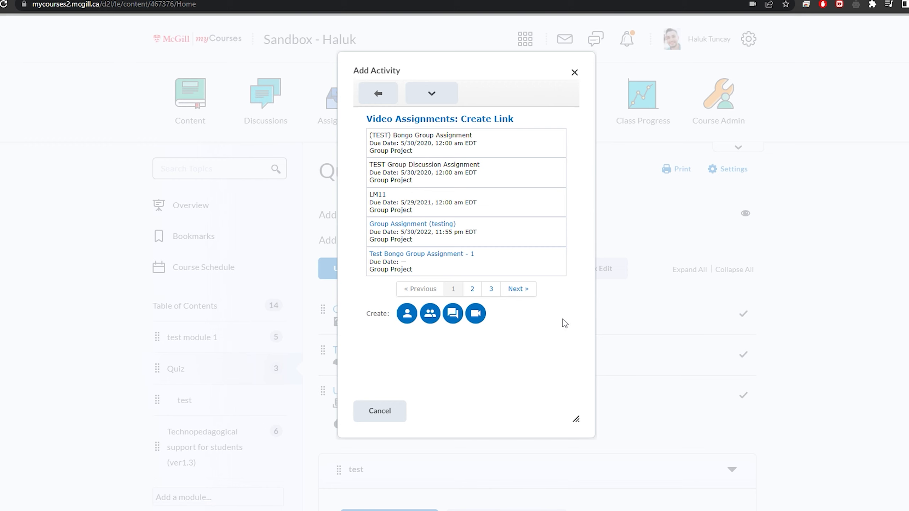
Add the Group Assignment (testing) video assignment to the Quiz module as a linked activity
{"action": "right_click", "coordinate": [568, 339]}
{"action": "left_click", "coordinate": [559, 384]}
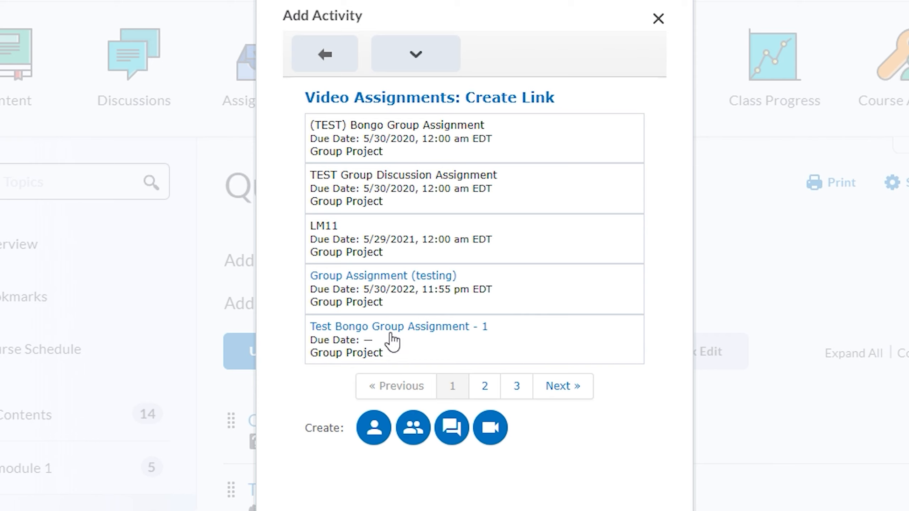
{"action": "left_click", "coordinate": [401, 279]}
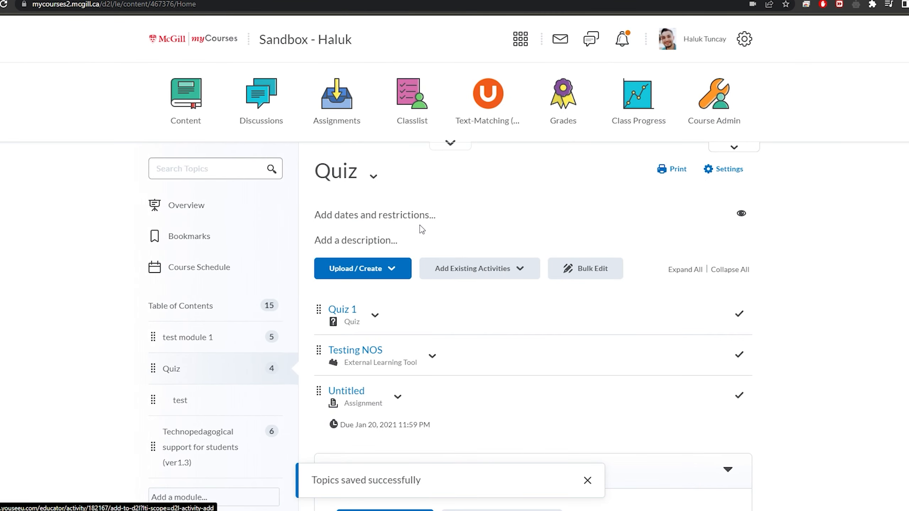
Open the Group Assignment (testing) topic from the Quiz module for viewing
{"action": "scroll", "coordinate": [421, 229], "scroll_direction": "down", "scroll_amount": 3}
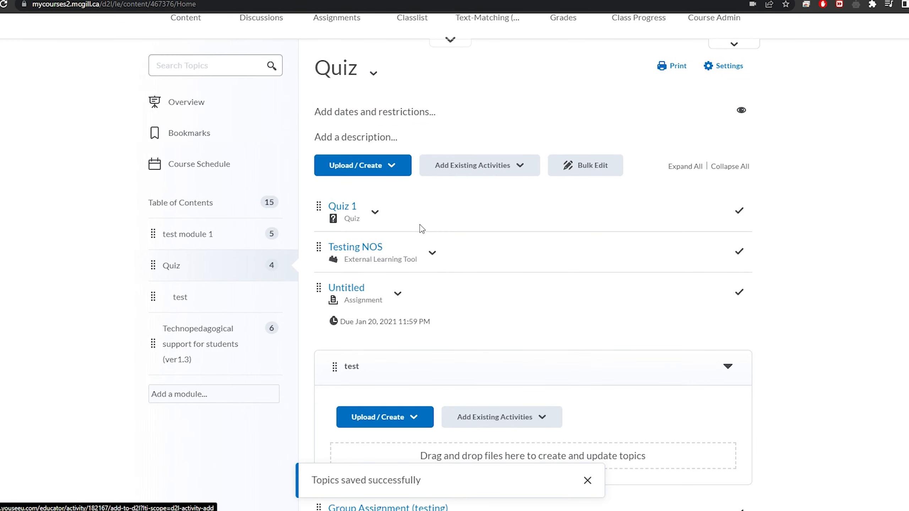
{"action": "scroll", "coordinate": [421, 229], "scroll_direction": "down", "scroll_amount": 2}
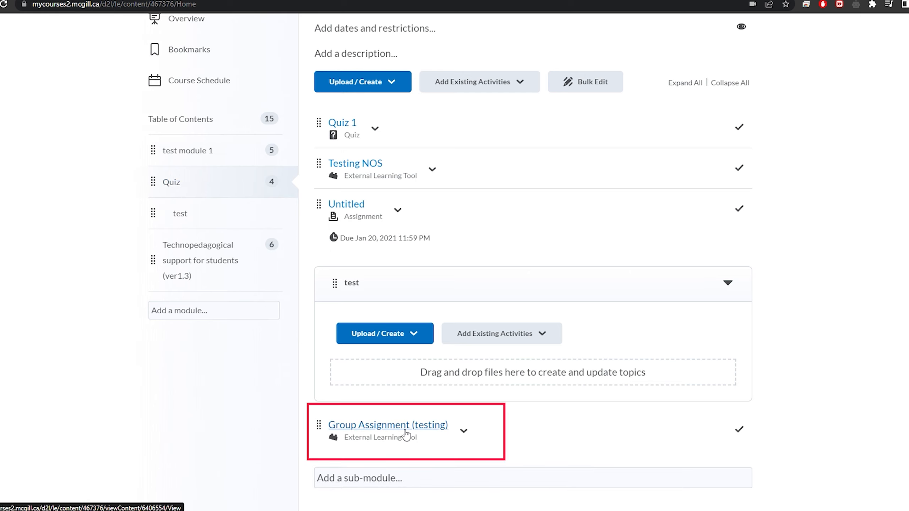
{"action": "left_click", "coordinate": [464, 431]}
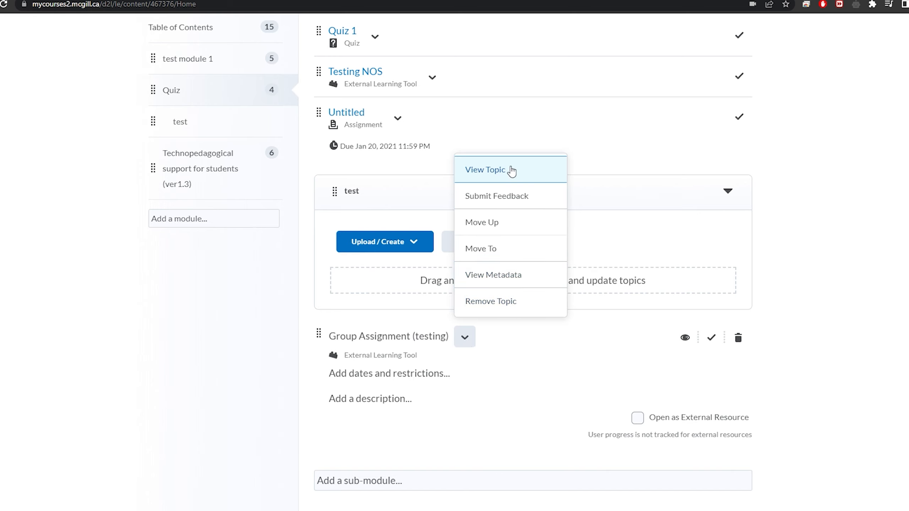
{"action": "left_click", "coordinate": [511, 171]}
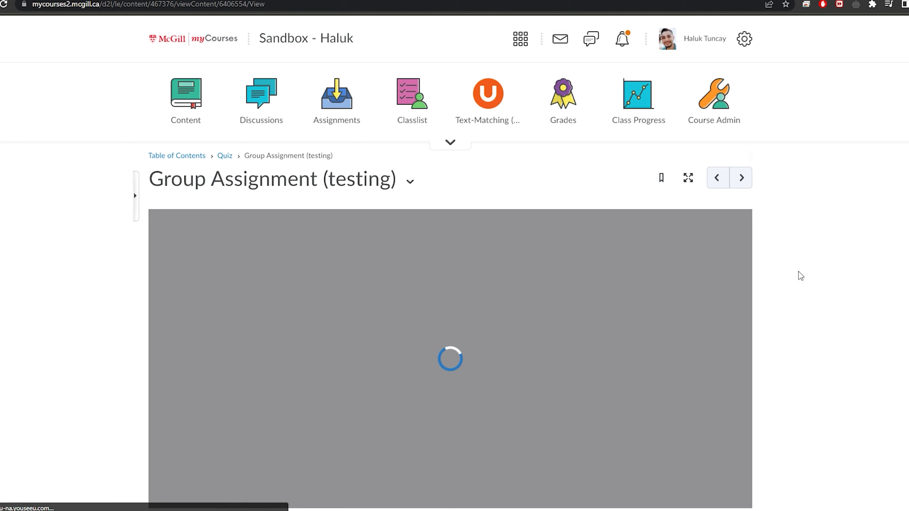
Open group management for the Group Assignment (testing) activity and create one new group
{"action": "scroll", "coordinate": [820, 283], "scroll_direction": "down", "scroll_amount": 1}
{"action": "scroll", "coordinate": [822, 284], "scroll_direction": "down", "scroll_amount": 1}
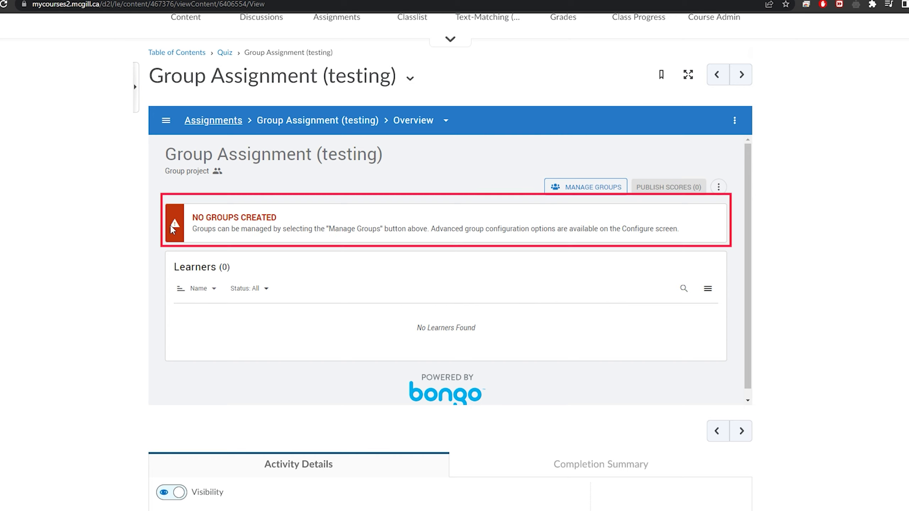
{"action": "left_click", "coordinate": [602, 192]}
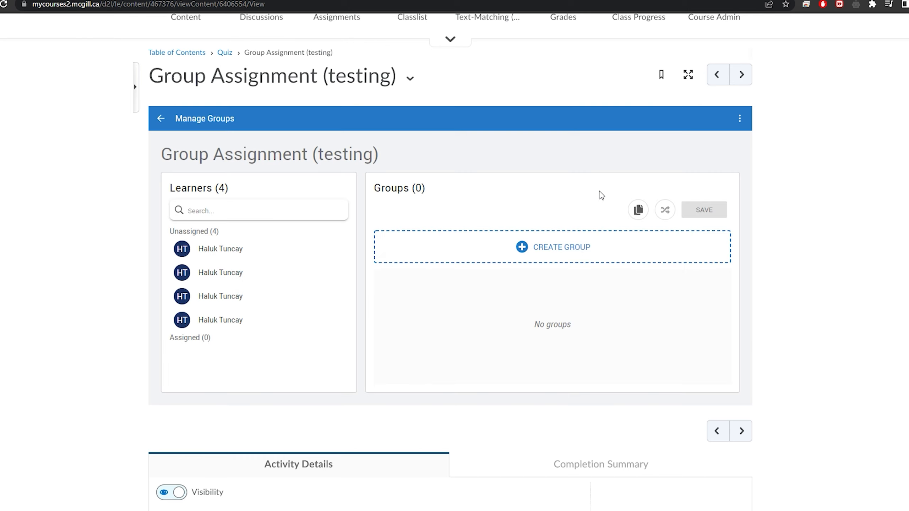
{"action": "scroll", "coordinate": [601, 195], "scroll_direction": "down", "scroll_amount": 1}
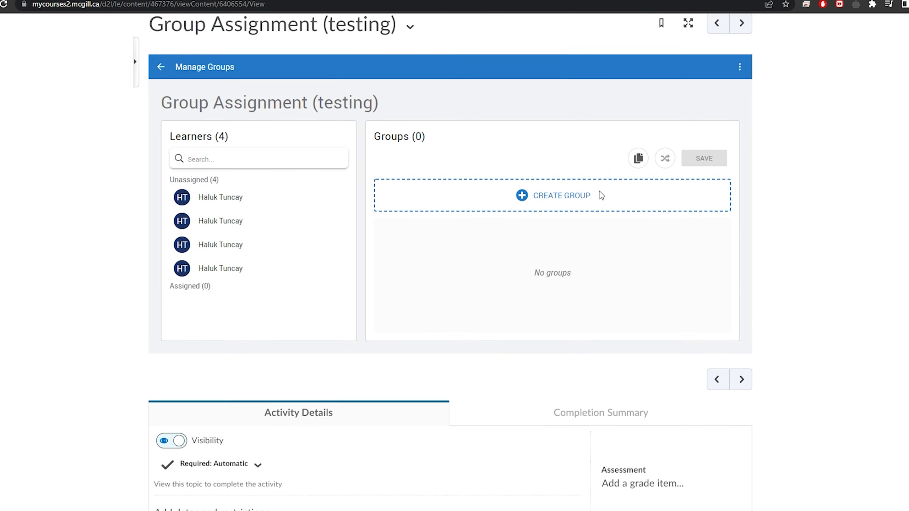
{"action": "left_click", "coordinate": [527, 202]}
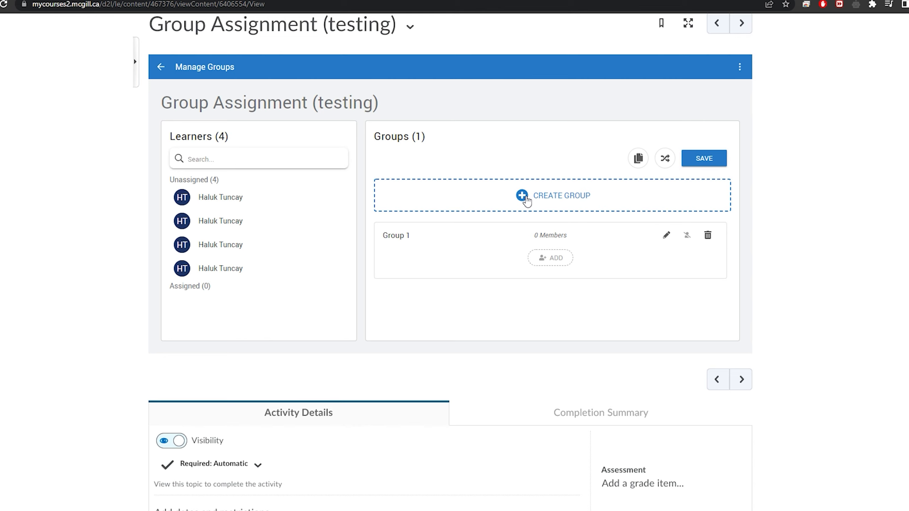
Add the first two unassigned learners to Group 1
{"action": "scroll", "coordinate": [542, 277], "scroll_direction": "up", "scroll_amount": 1}
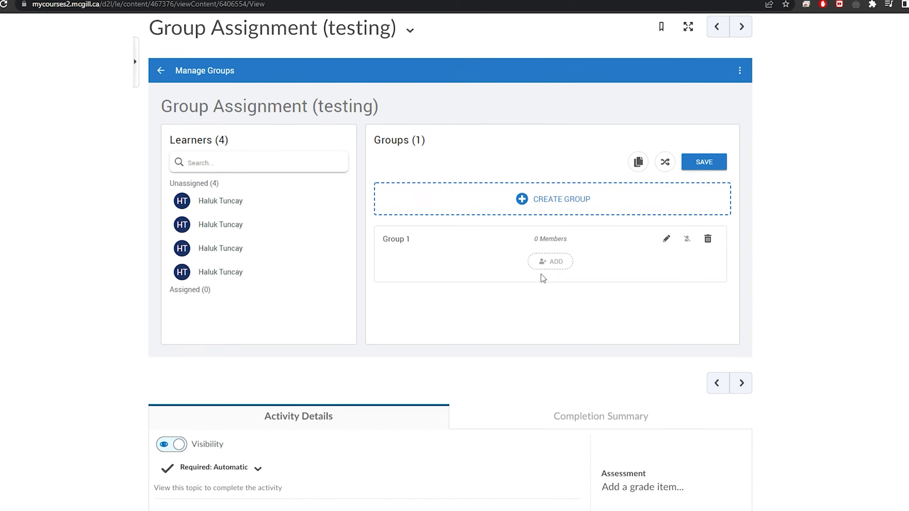
{"action": "left_click", "coordinate": [338, 201]}
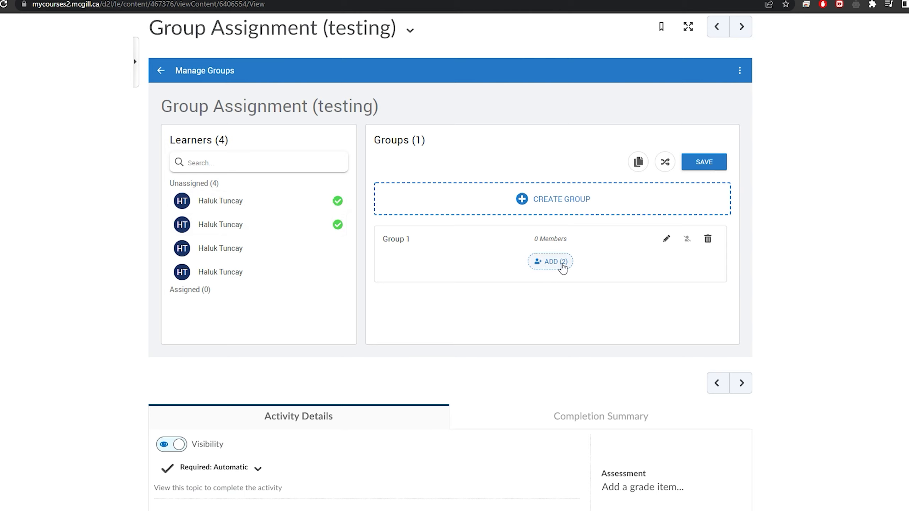
{"action": "left_click", "coordinate": [562, 267]}
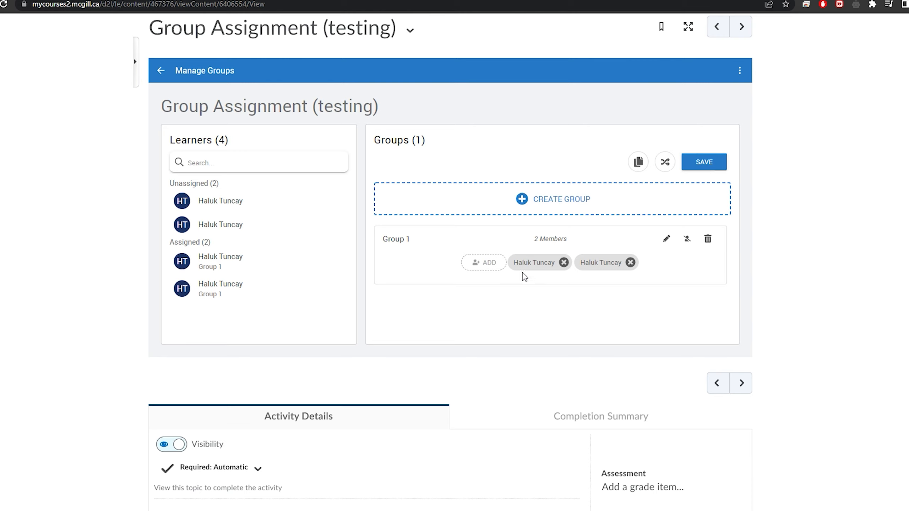
Create a second group and add the two remaining unassigned learners to it
{"action": "left_click", "coordinate": [527, 209]}
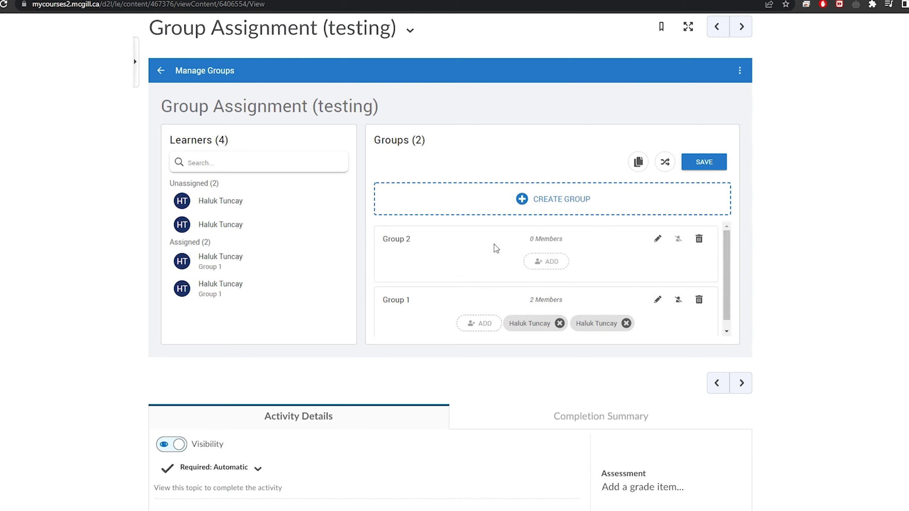
{"action": "scroll", "coordinate": [492, 251], "scroll_direction": "down", "scroll_amount": 1}
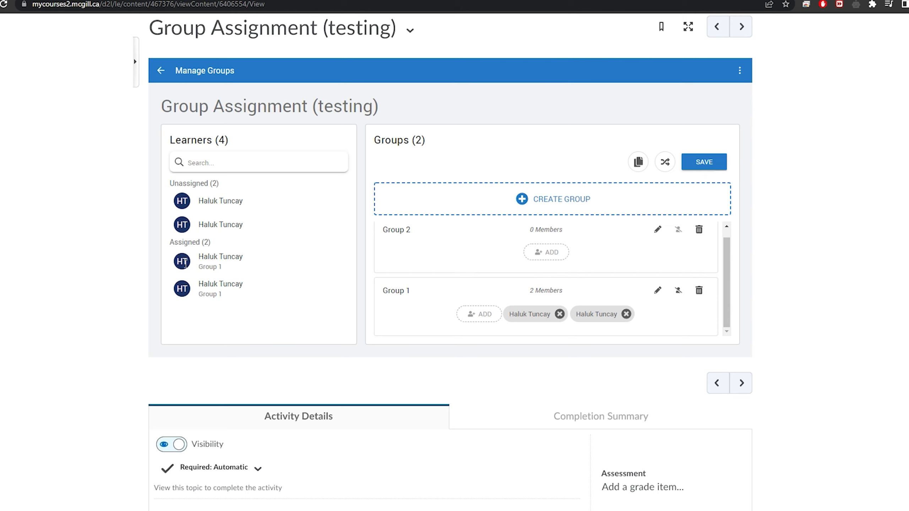
{"action": "left_click", "coordinate": [338, 202]}
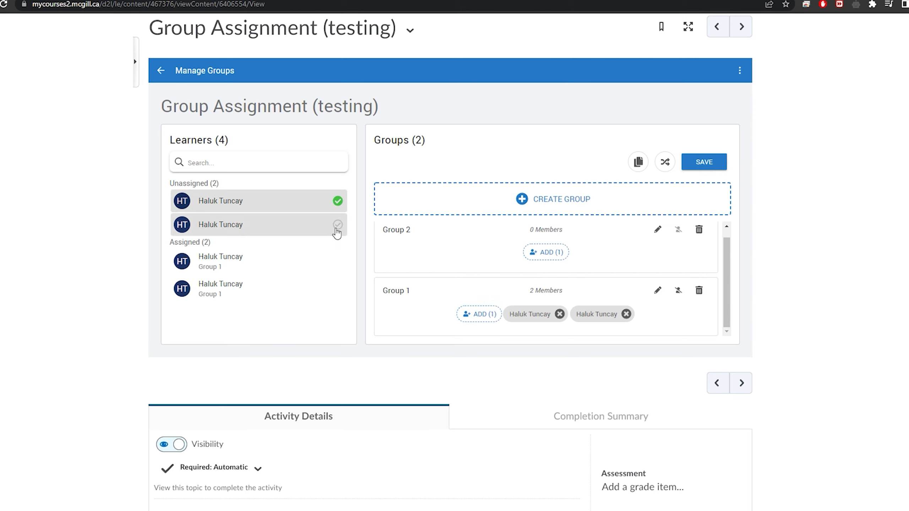
{"action": "left_click", "coordinate": [338, 225]}
{"action": "left_click", "coordinate": [551, 253]}
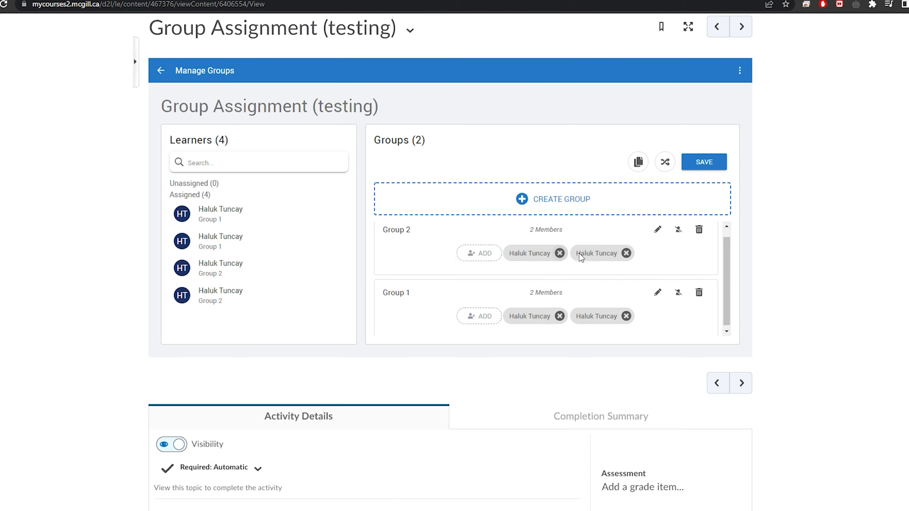
Remove the second learner from Group 2 and add that learner back to the same group
{"action": "left_click", "coordinate": [627, 255]}
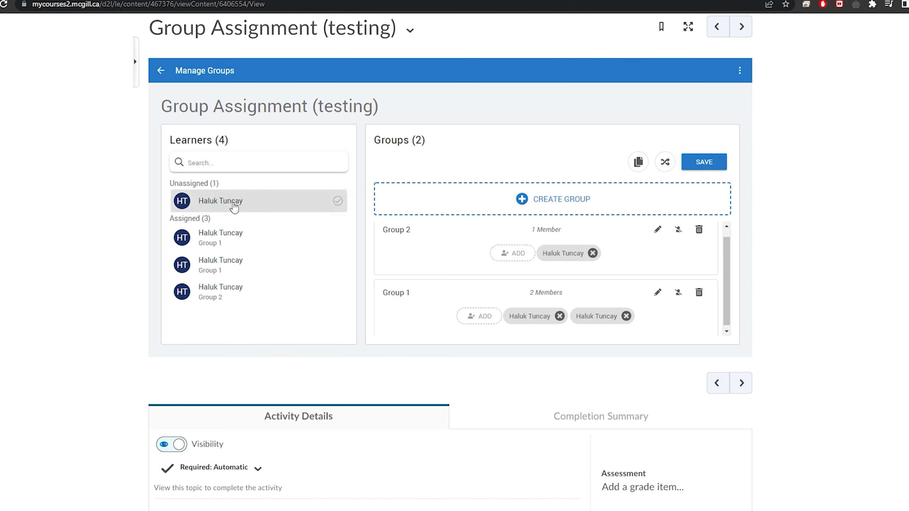
{"action": "left_click", "coordinate": [335, 202]}
{"action": "left_click", "coordinate": [516, 255]}
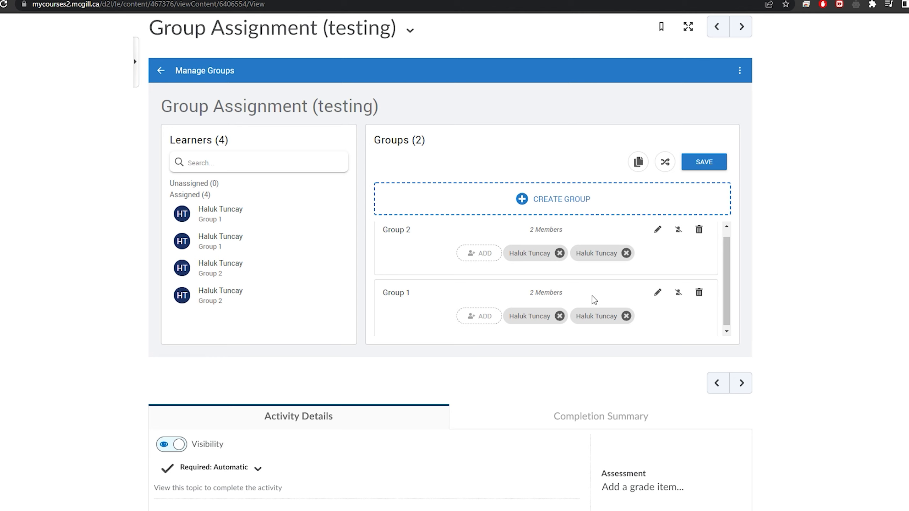
Rename Group 2 as Group Watermelon
{"action": "left_click", "coordinate": [661, 234]}
{"action": "left_click_drag", "start_coordinate": [431, 209], "coordinate": [381, 208]}
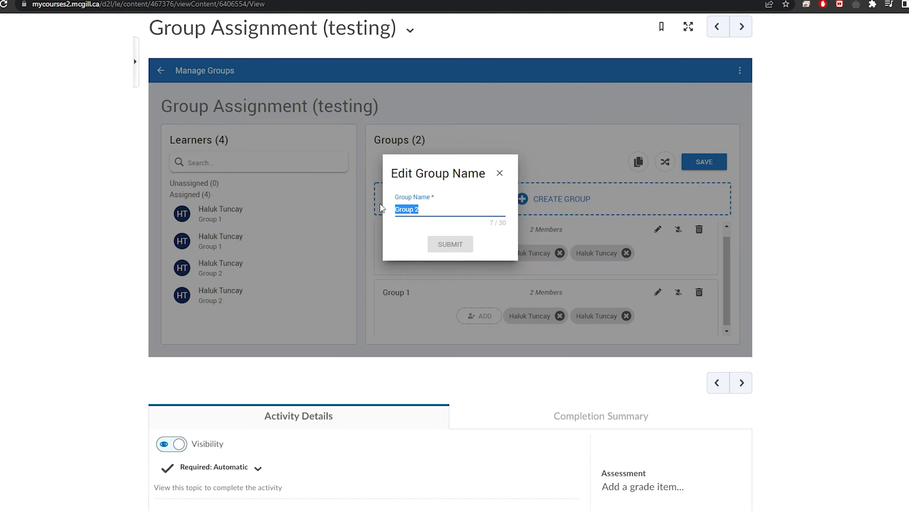
{"action": "type", "text": "Gr"}
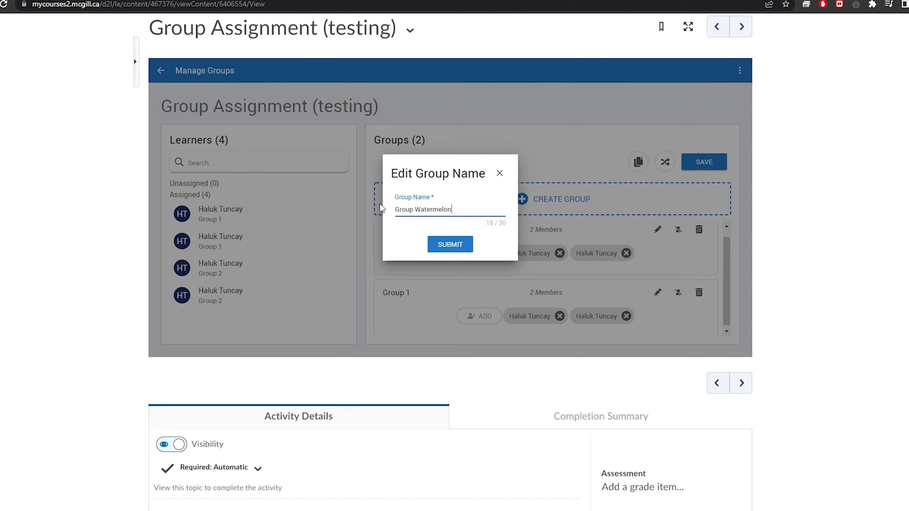
{"action": "left_click", "coordinate": [461, 244]}
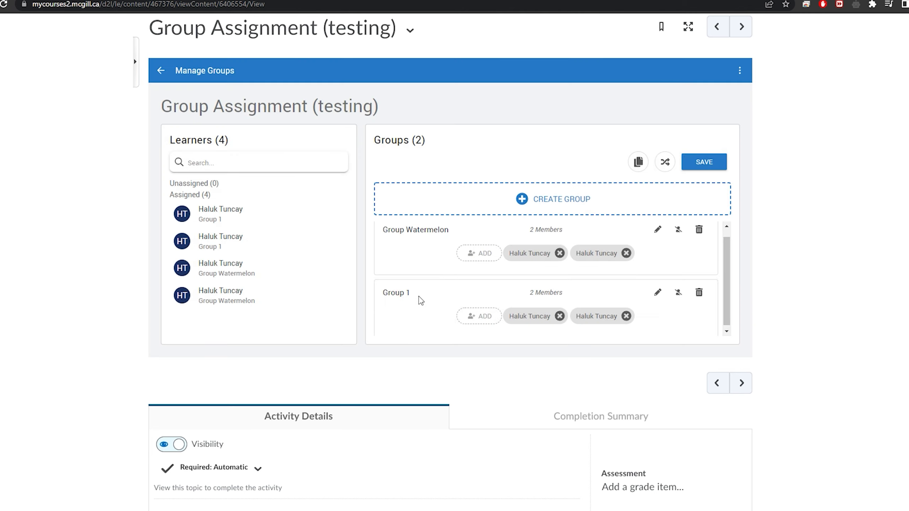
Rename Group 1 as Group Carrots
{"action": "left_click", "coordinate": [657, 292]}
{"action": "left_click_drag", "start_coordinate": [443, 211], "coordinate": [389, 214]}
{"action": "type", "text": "Group Carrots"}
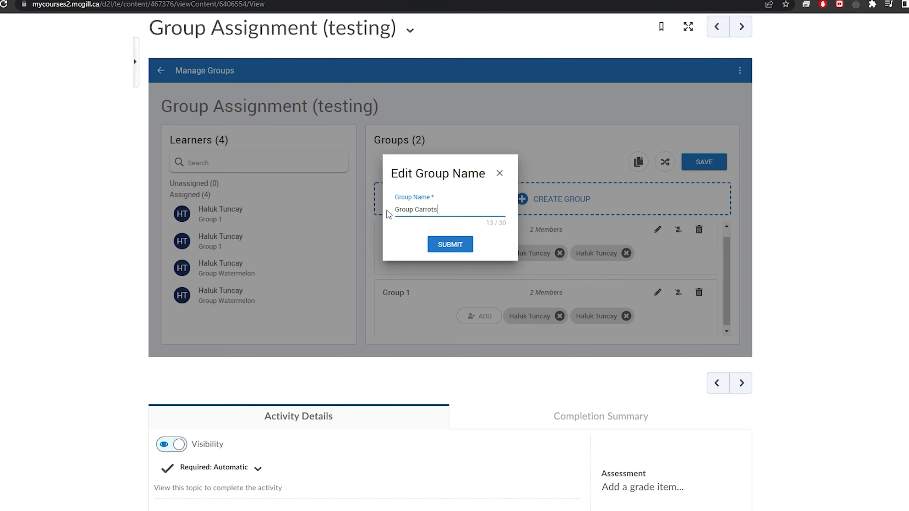
{"action": "left_click", "coordinate": [450, 247]}
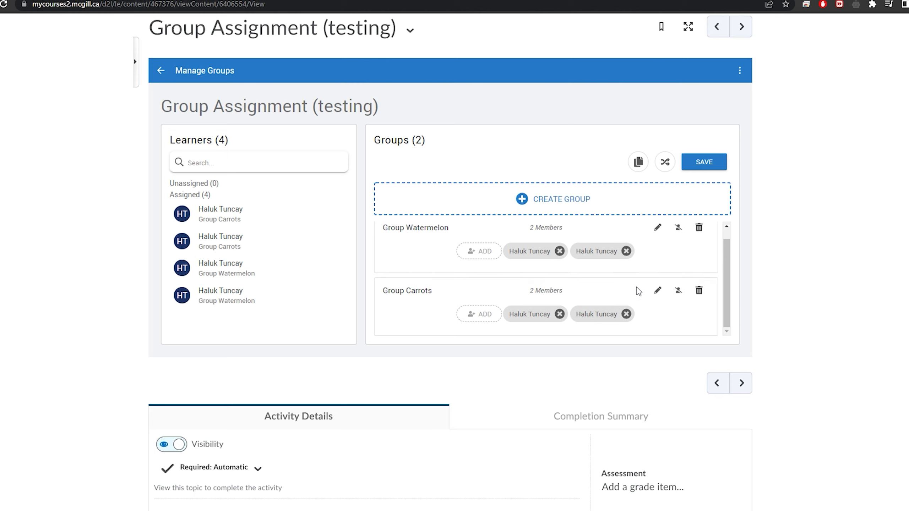
Clear all members from Group Carrots and add the same two learners back to it
{"action": "left_click", "coordinate": [678, 290]}
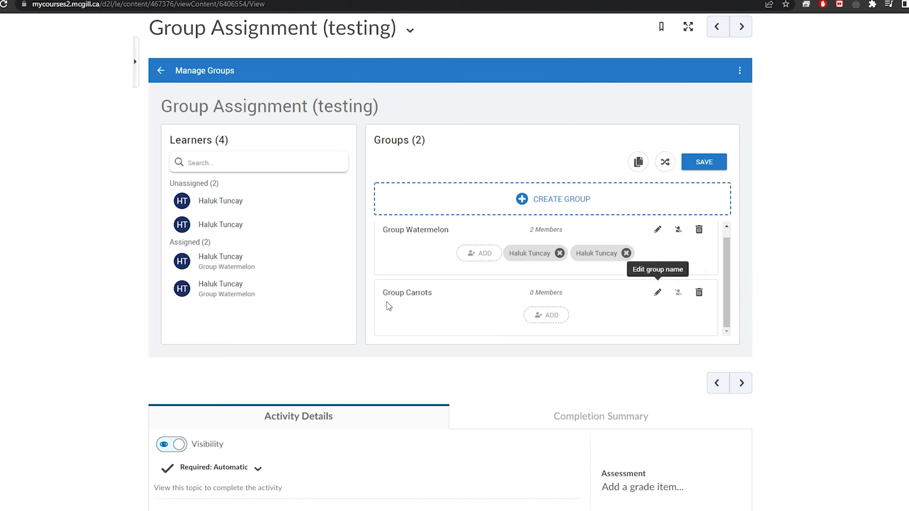
{"action": "left_click", "coordinate": [336, 201]}
{"action": "left_click", "coordinate": [337, 224]}
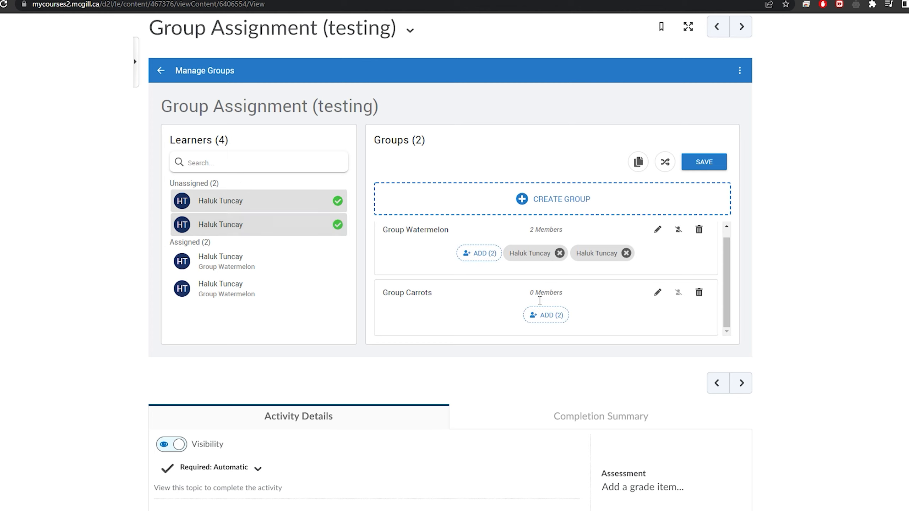
{"action": "left_click", "coordinate": [560, 316]}
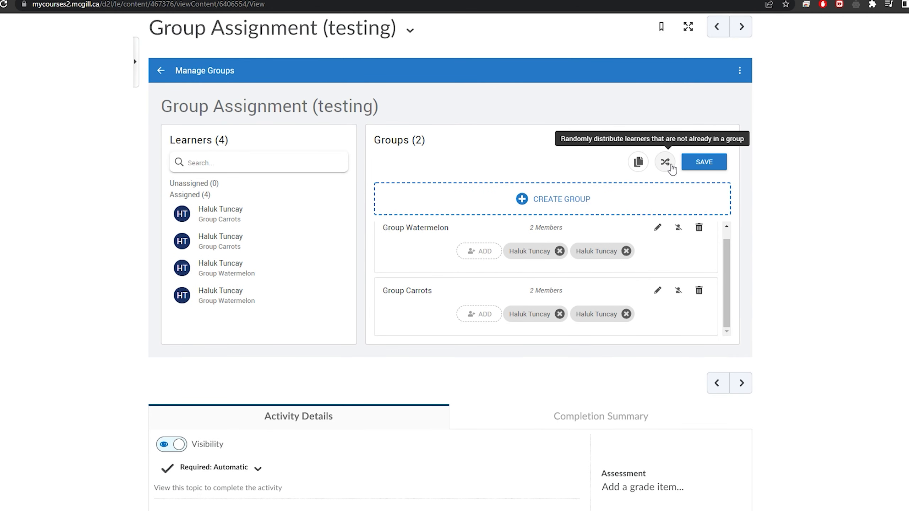
Try to randomly distribute the learners who are not already in a group
{"action": "left_click", "coordinate": [667, 164]}
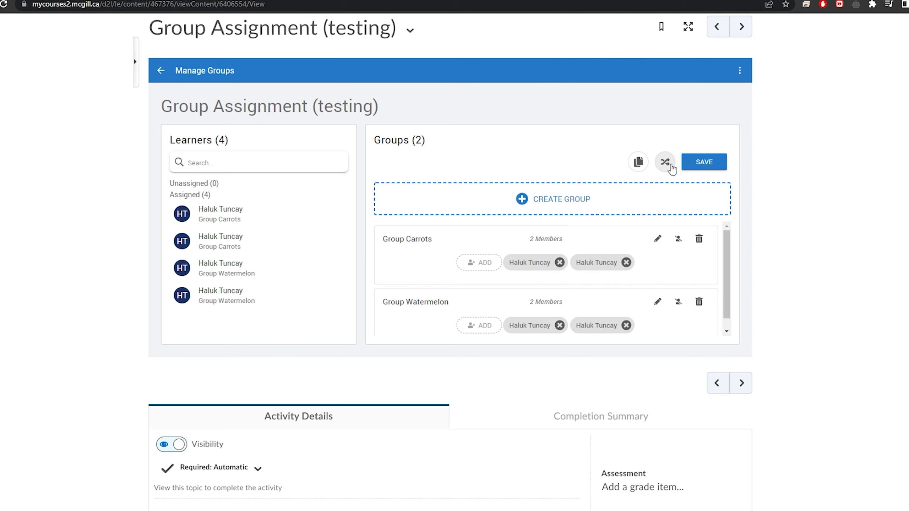
{"action": "left_click", "coordinate": [646, 170]}
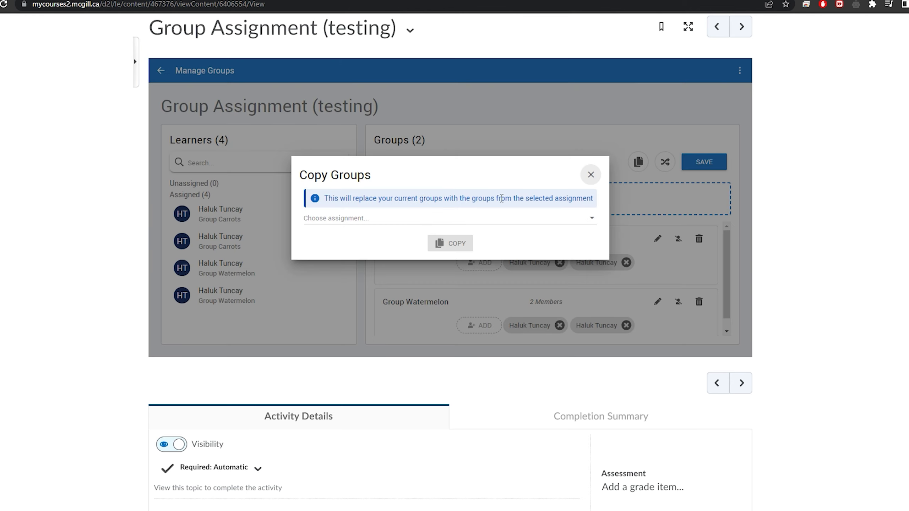
{"action": "left_click", "coordinate": [589, 219]}
{"action": "scroll", "coordinate": [436, 271], "scroll_direction": "down", "scroll_amount": 5}
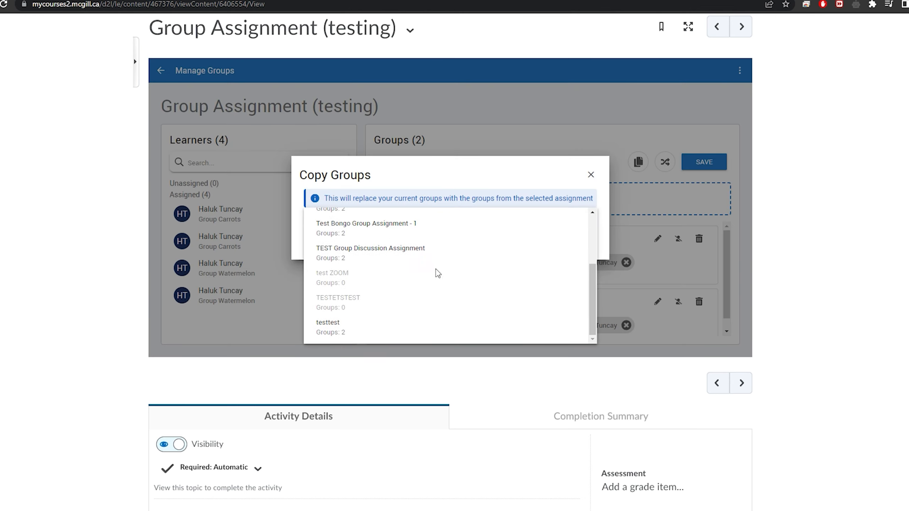
{"action": "scroll", "coordinate": [379, 276], "scroll_direction": "up", "scroll_amount": 2}
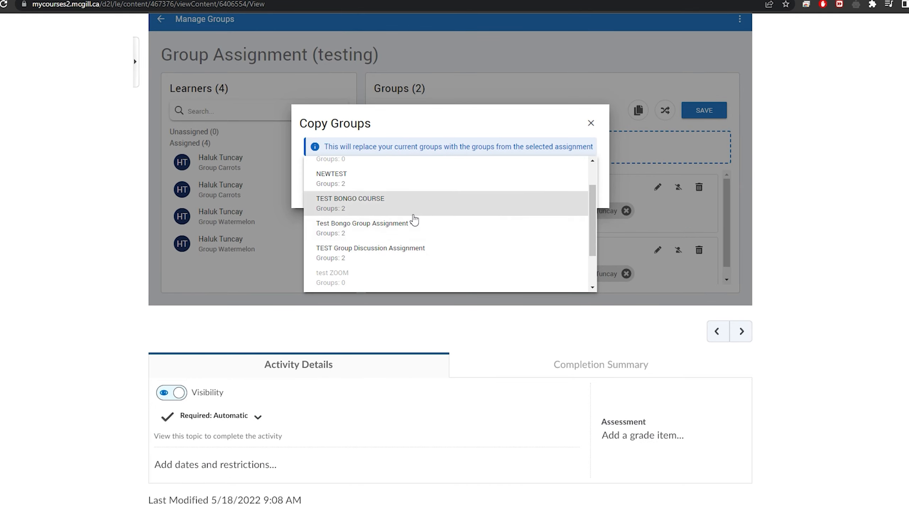
{"action": "left_click", "coordinate": [410, 205]}
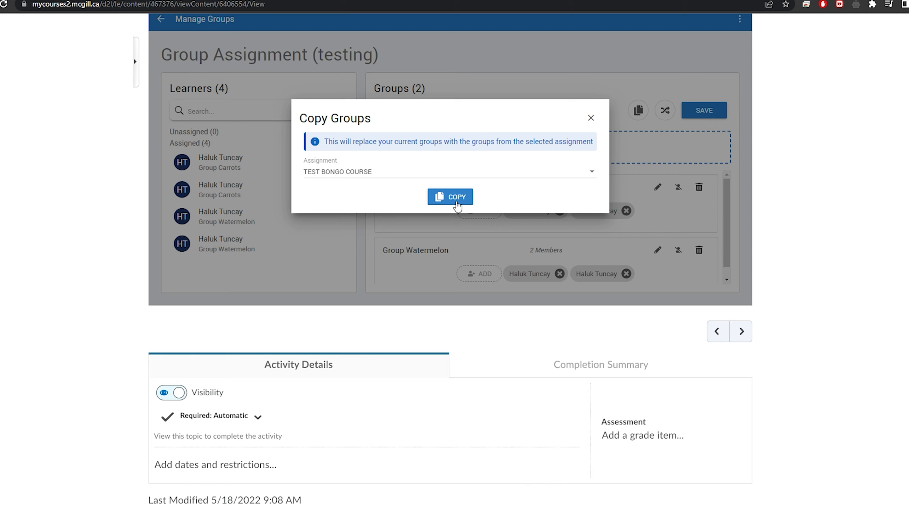
{"action": "left_click", "coordinate": [590, 119]}
Save the two learner groups and return to the assignment overview to review the learners' group assignments
{"action": "scroll", "coordinate": [693, 203], "scroll_direction": "up", "scroll_amount": 3}
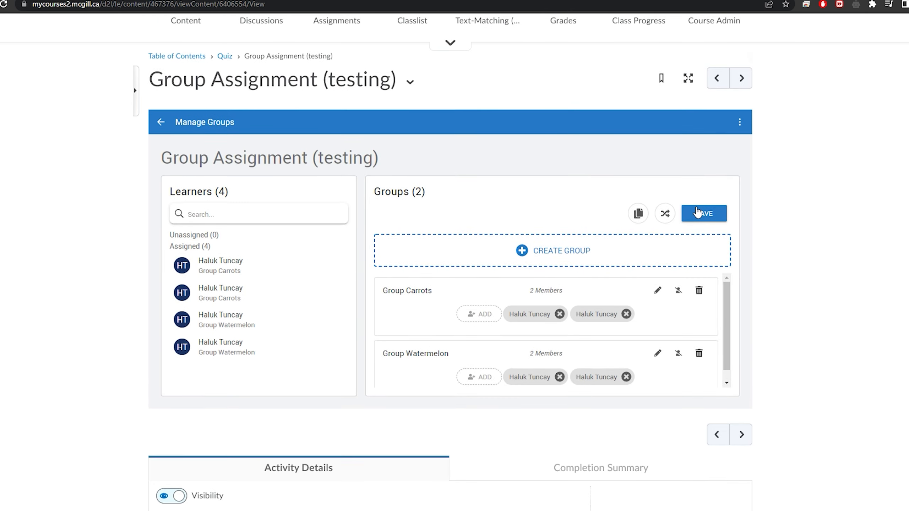
{"action": "left_click", "coordinate": [718, 220]}
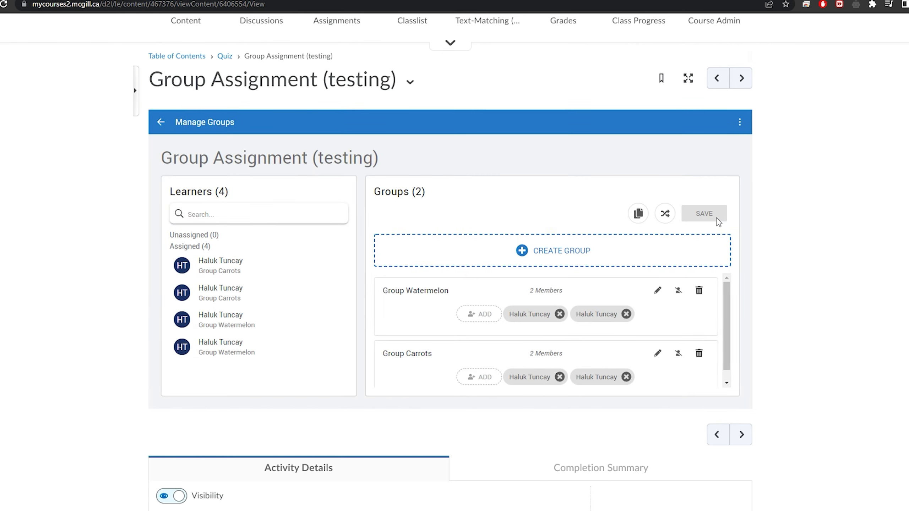
{"action": "left_click", "coordinate": [165, 123]}
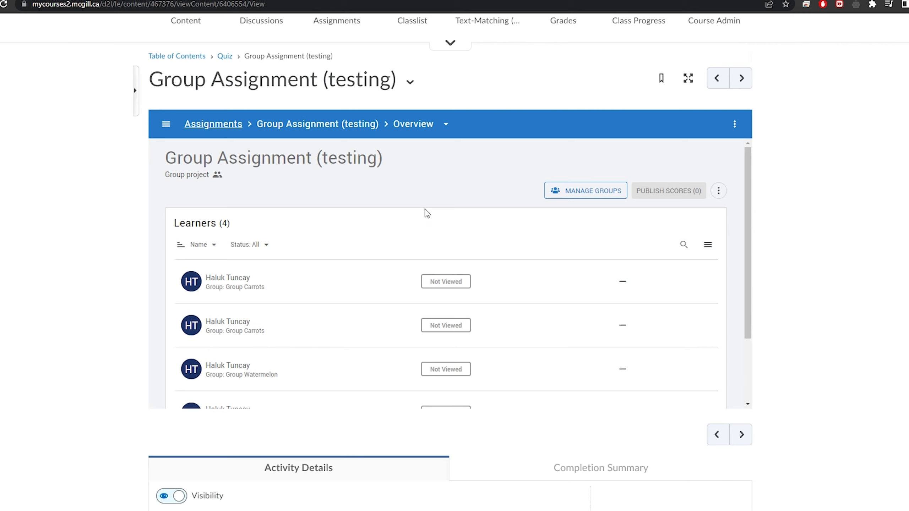
{"action": "scroll", "coordinate": [426, 212], "scroll_direction": "down", "scroll_amount": 3}
{"action": "scroll", "coordinate": [426, 212], "scroll_direction": "up", "scroll_amount": 3}
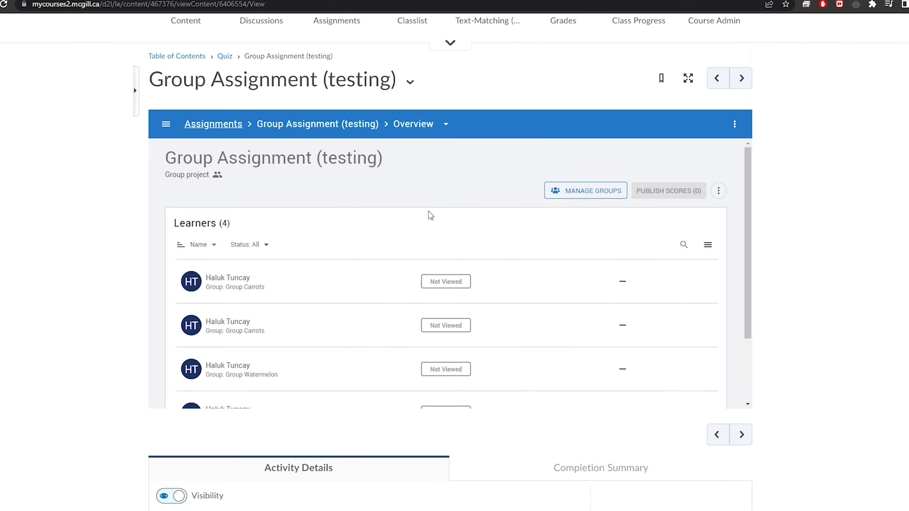